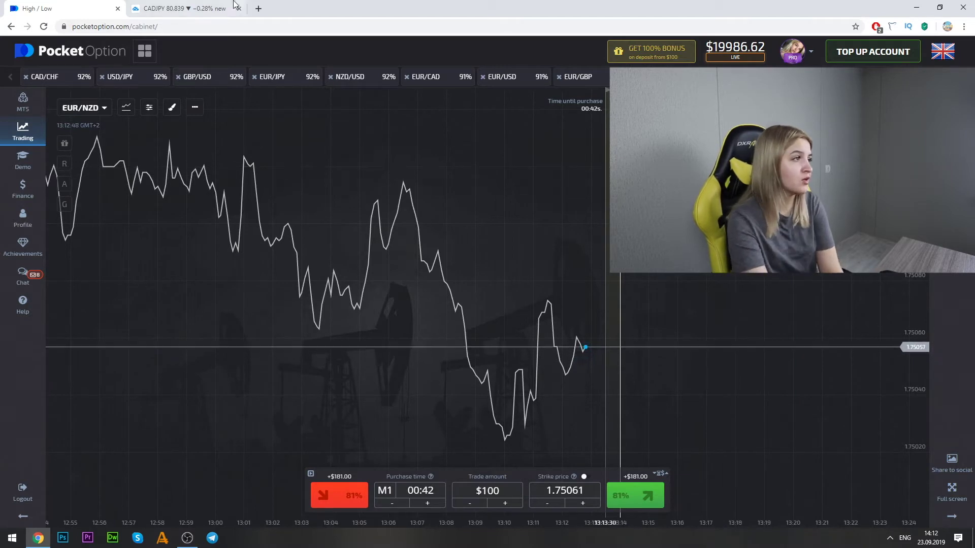
- Bring up the CADJPY one-minute chart in TradingView and zoom in on the recent candles
click(197, 5)
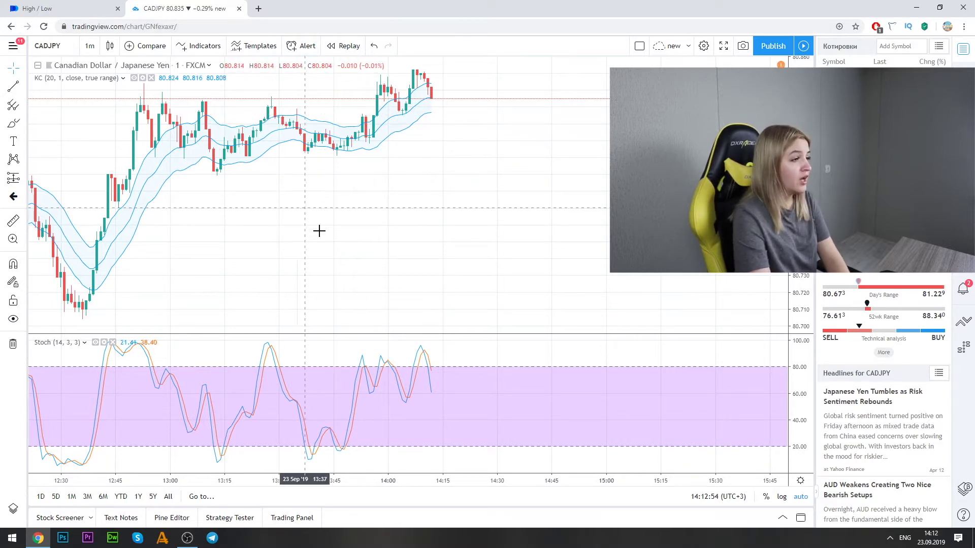
scroll(464, 280, up, 3)
scroll(290, 283, up, 2)
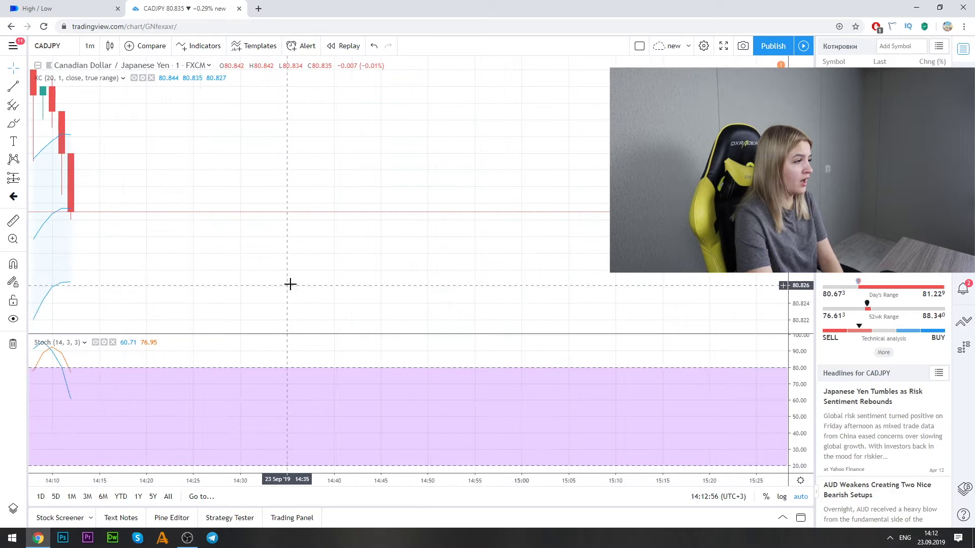
scroll(496, 251, down, 6)
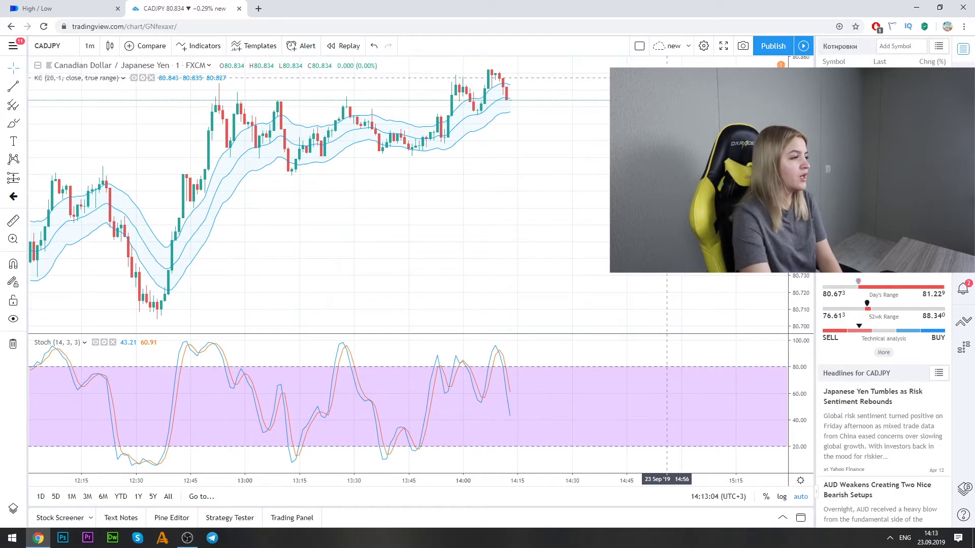
- Search the indicators for 'kel' to review Keltner Channels, then close the list and zoom out
click(201, 45)
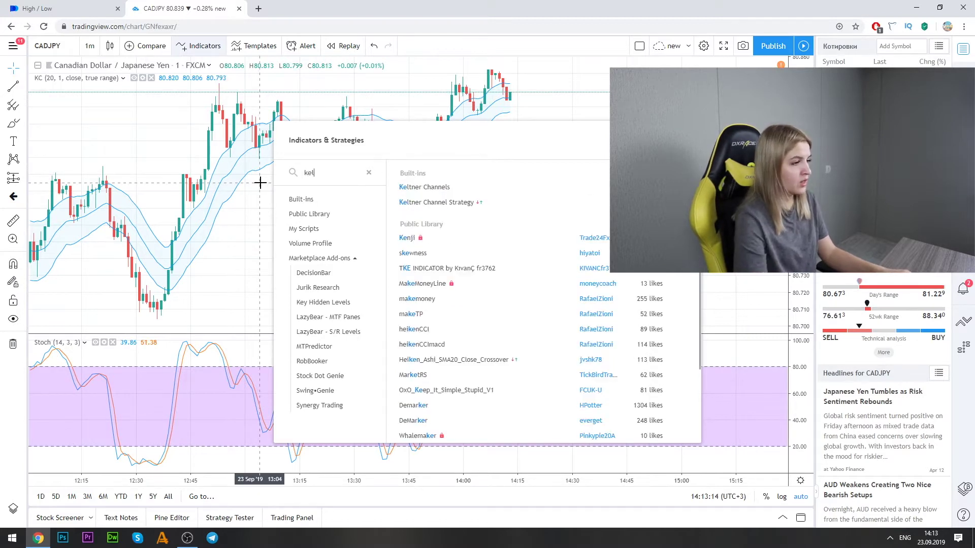
text(l)
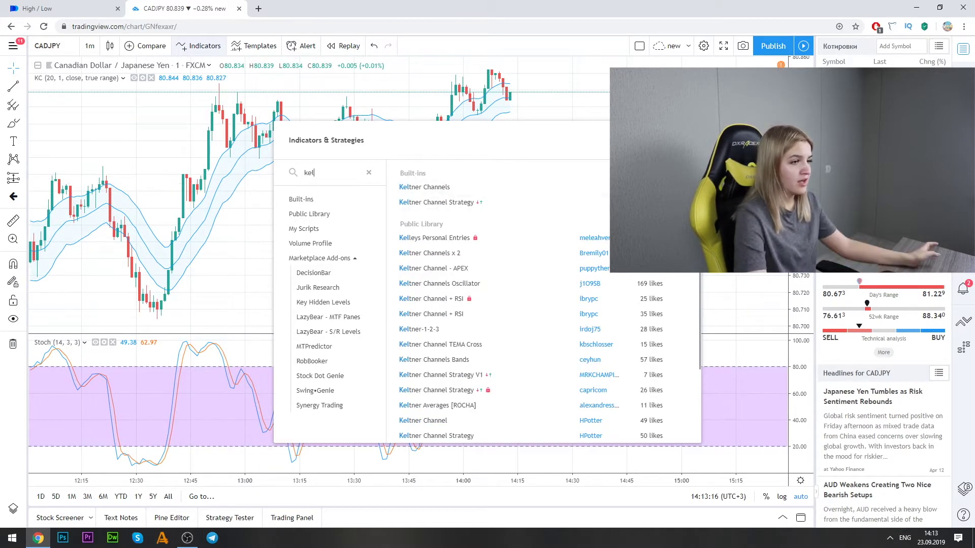
key(Escape)
scroll(640, 355, down, 3)
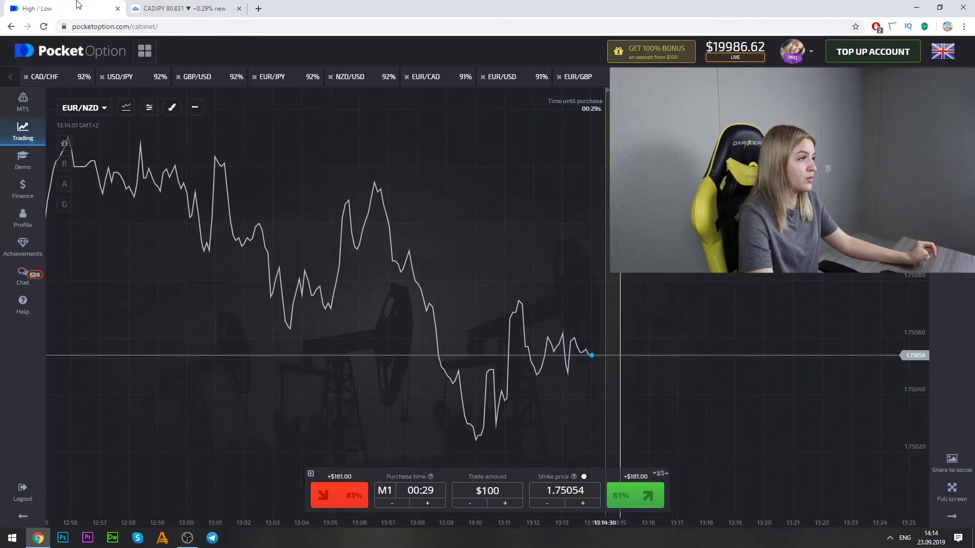
click(61, 9)
click(649, 499)
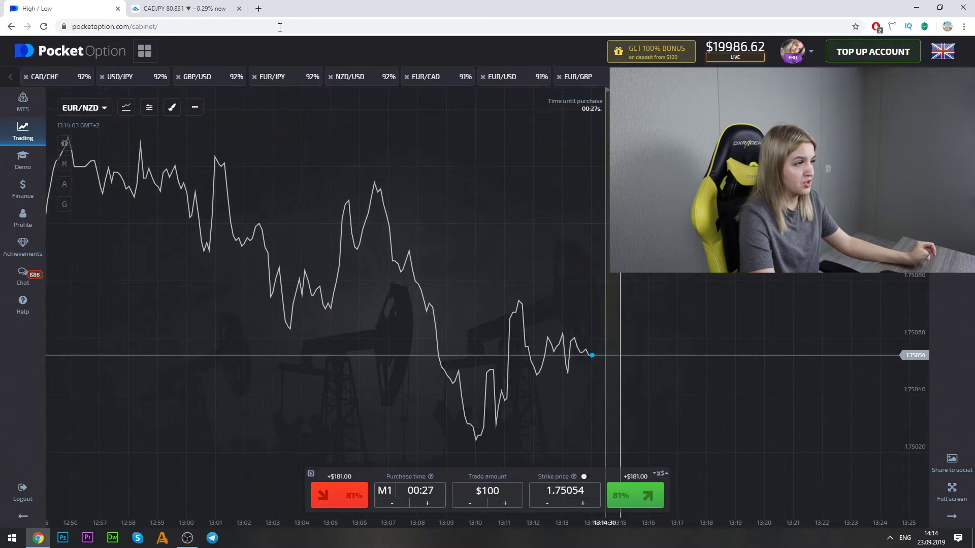
click(180, 9)
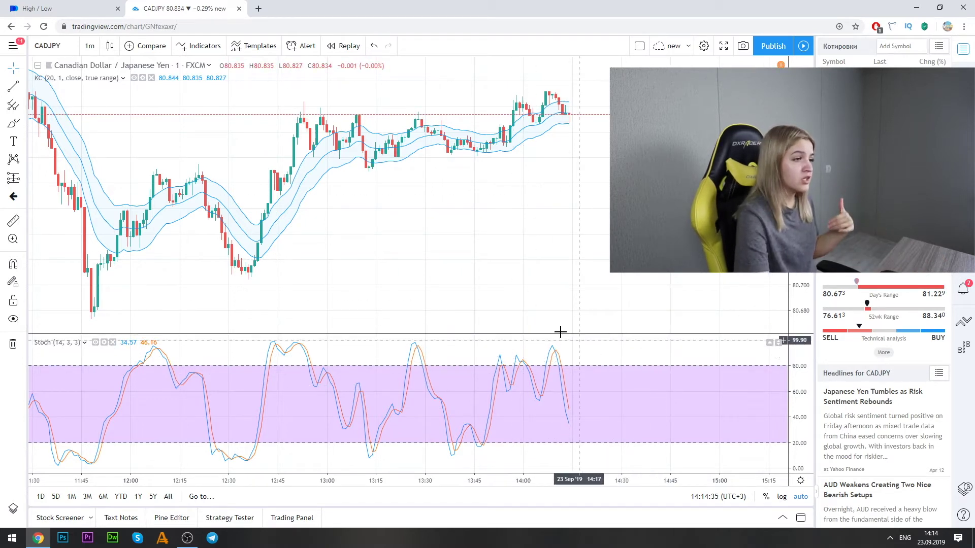
click(61, 7)
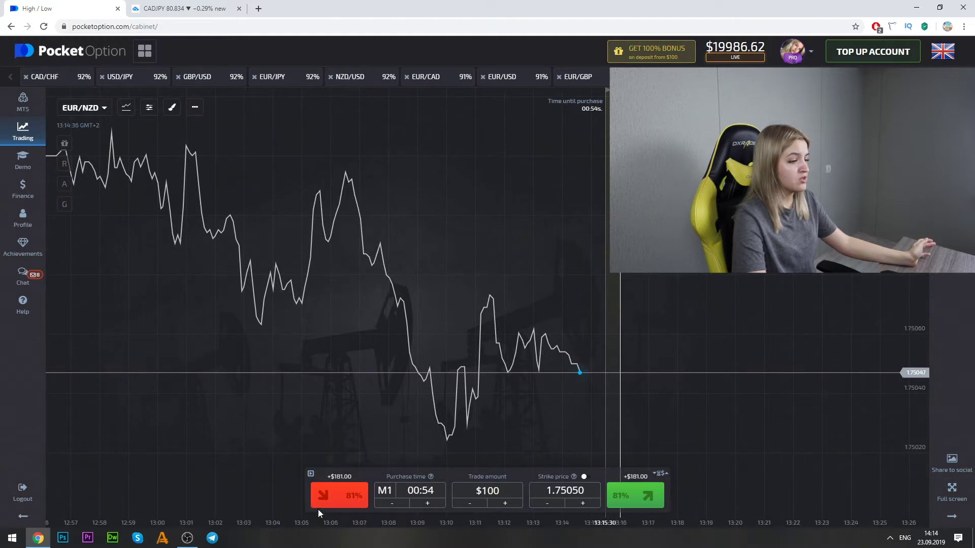
click(182, 8)
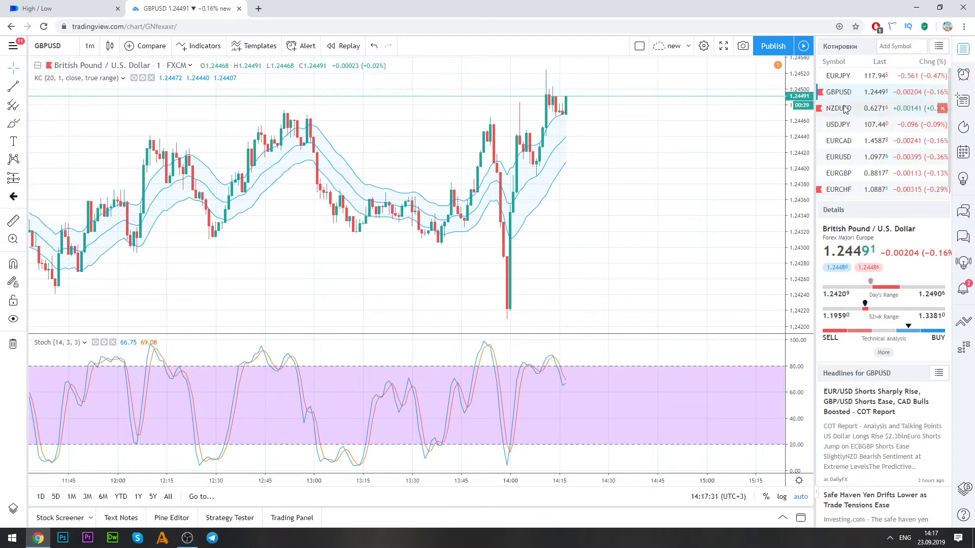
- Step through the neighbouring watchlist pairs, including NZDUSD and EURCHF, checking their charts
click(844, 109)
key(Down)
key(Down)
key(Down)
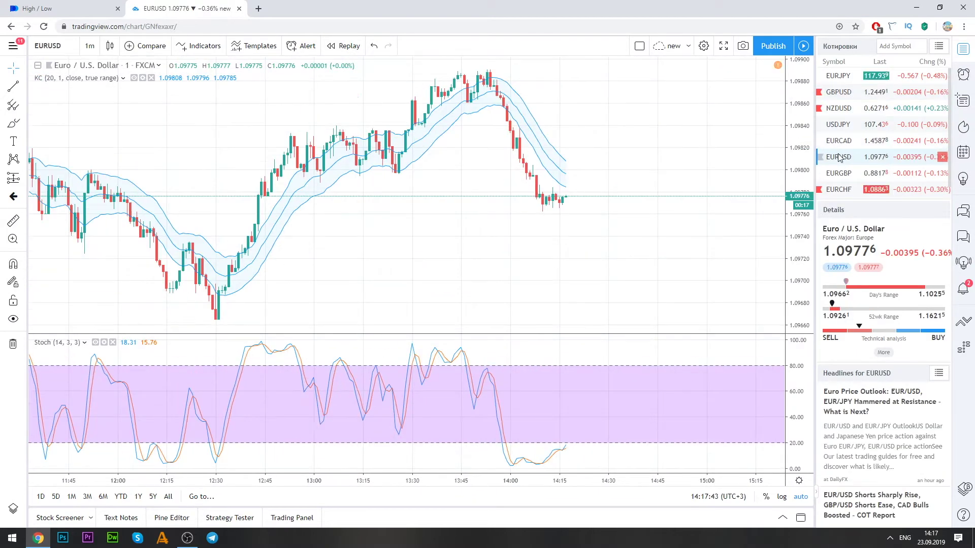
key(Up)
key(Up)
key(Up)
key(Up)
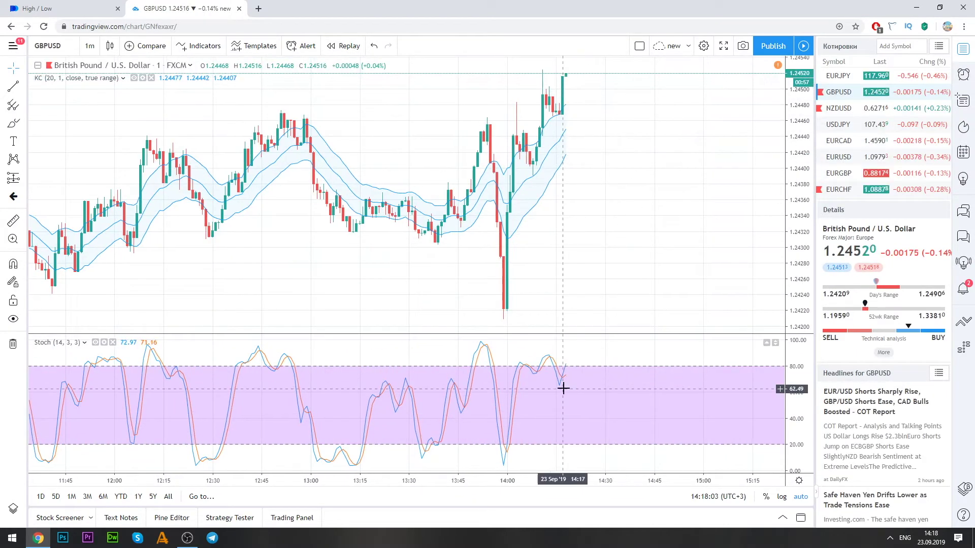
click(863, 108)
click(863, 189)
click(863, 108)
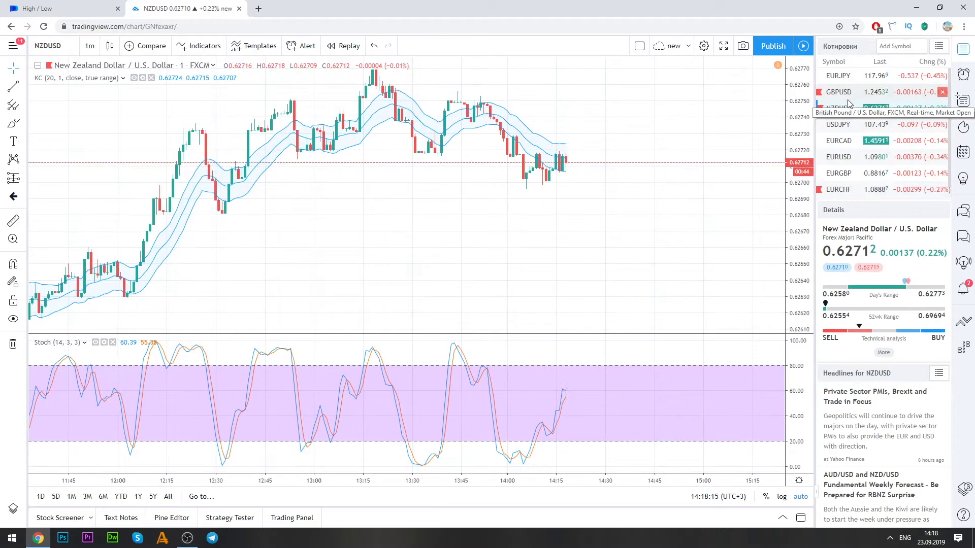
- Check GBPUSD, EURJPY, EURCAD, EURGBP and NZDUSD, ending on the USDJPY chart
click(847, 93)
click(842, 76)
click(842, 141)
click(842, 173)
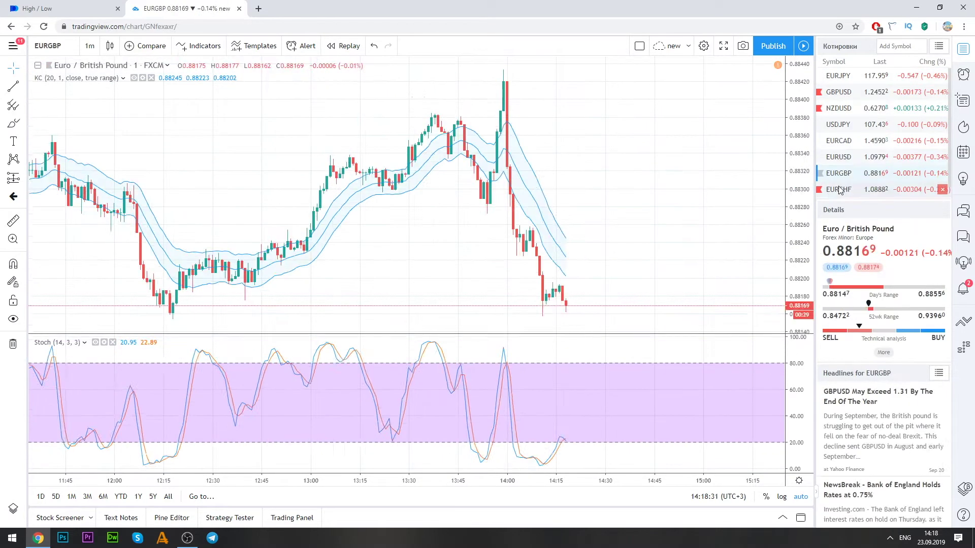
click(842, 91)
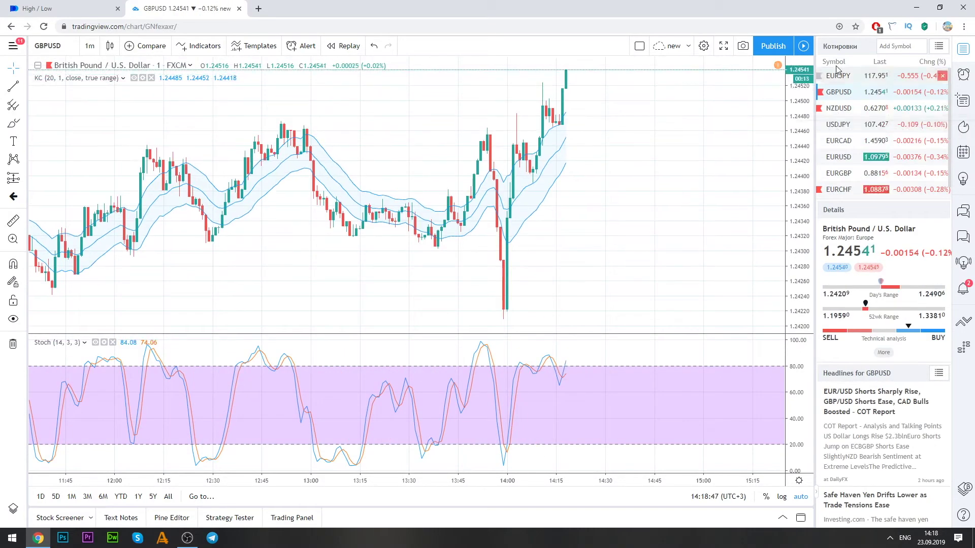
click(843, 108)
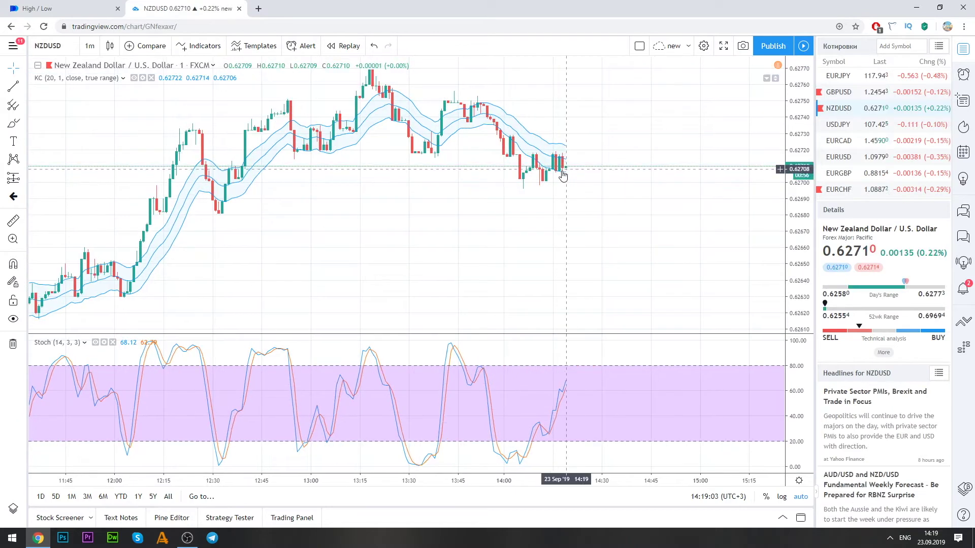
click(843, 124)
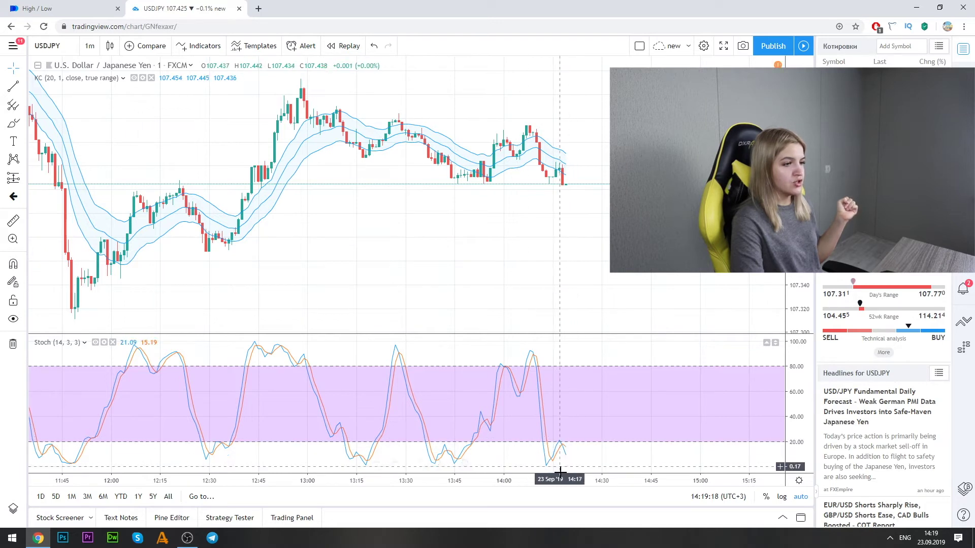
- Switch Pocket Option to USD/JPY and place a $100 Higher trade at 107.426
click(53, 4)
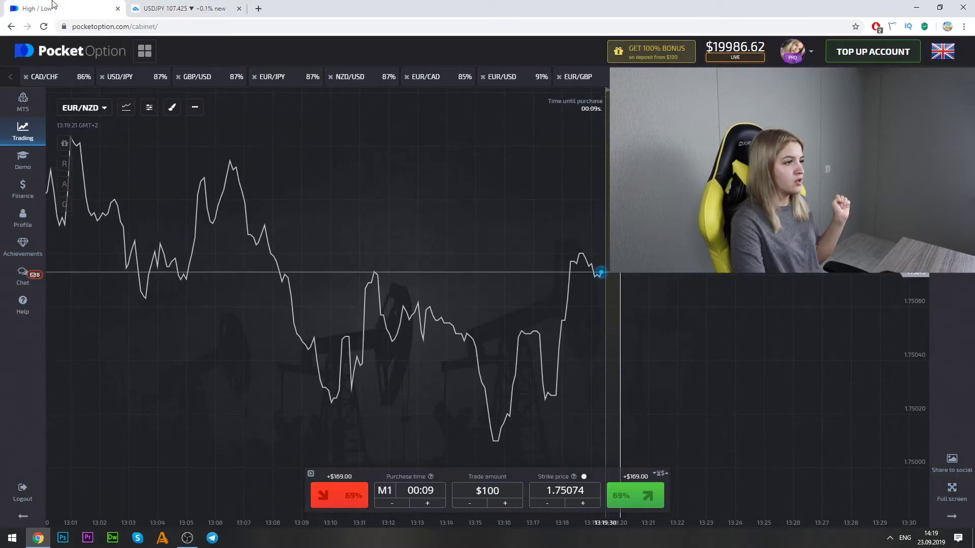
click(123, 79)
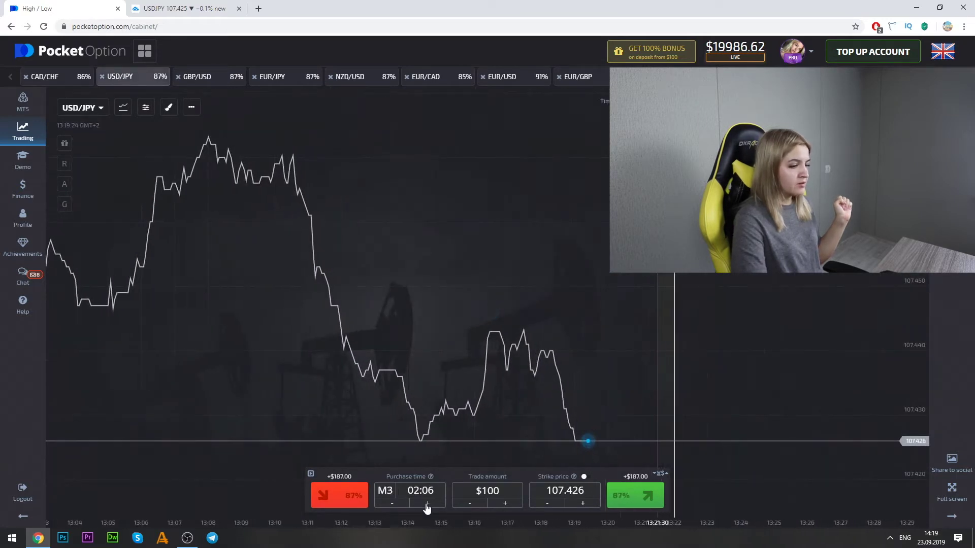
click(633, 496)
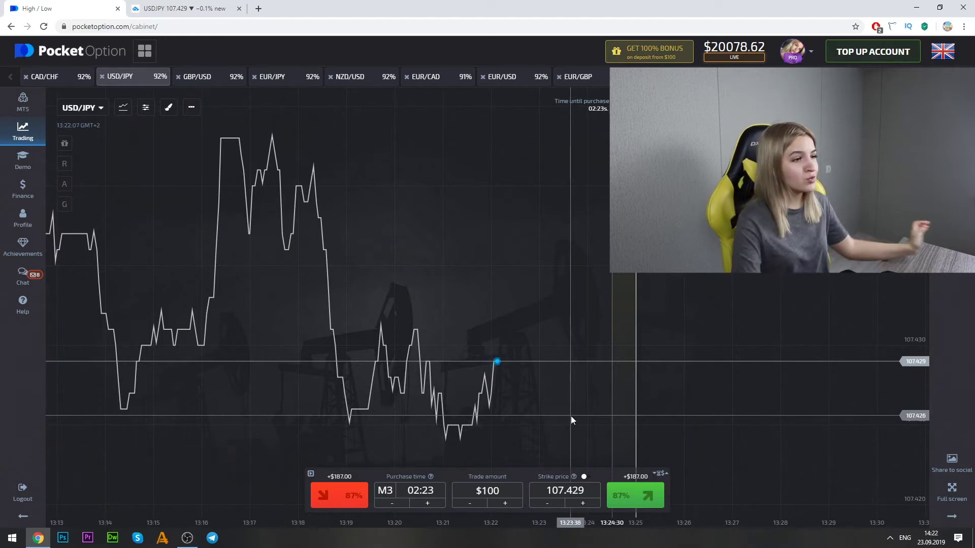
- Scan the EURCHF, EURGBP, EURUSD, EURCAD, USDJPY, NZDUSD and GBPUSD charts in TradingView
click(183, 8)
click(837, 189)
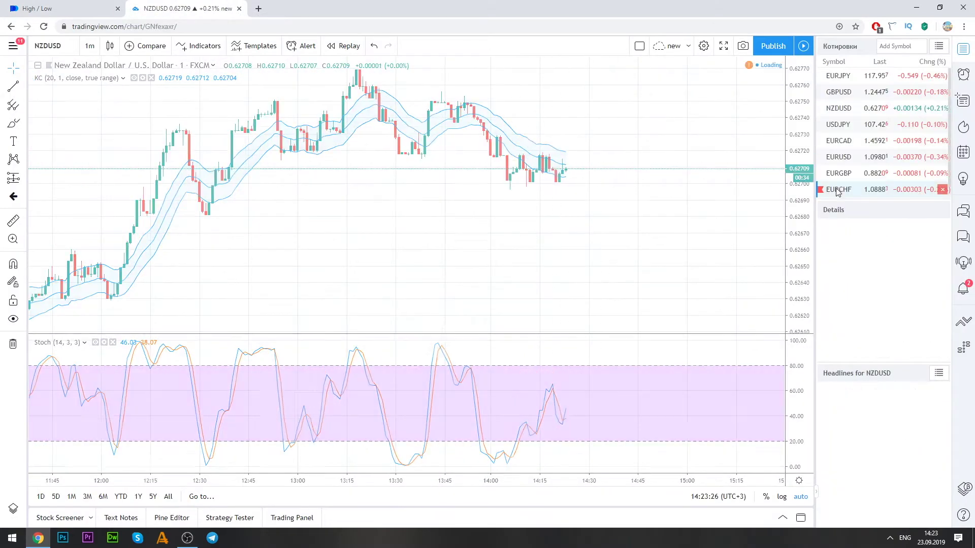
click(835, 173)
click(833, 157)
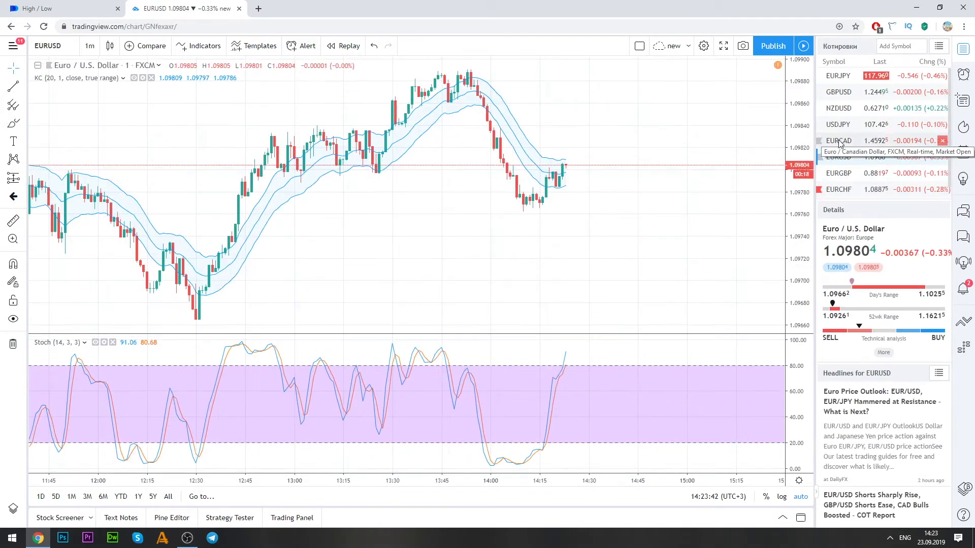
click(830, 140)
click(825, 124)
click(838, 108)
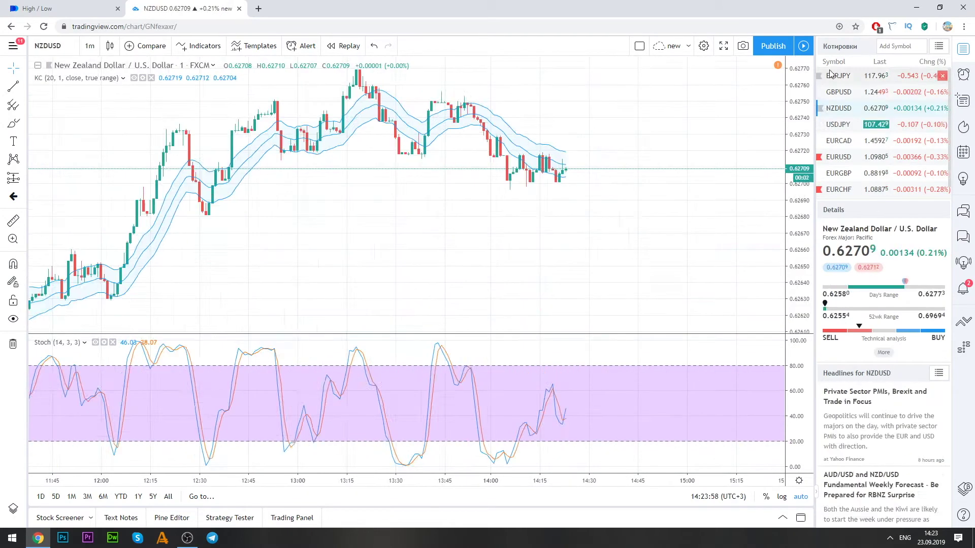
click(837, 92)
- Recheck USDJPY, EURCAD, EURGBP and EURCHF, settling on EURUSD with Stochastic near 97
click(838, 125)
click(838, 141)
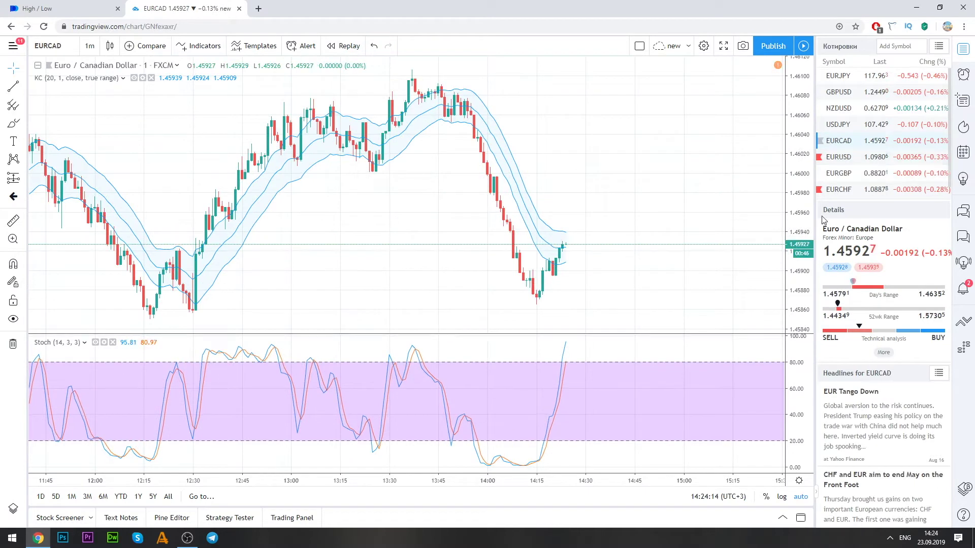
click(838, 157)
click(838, 141)
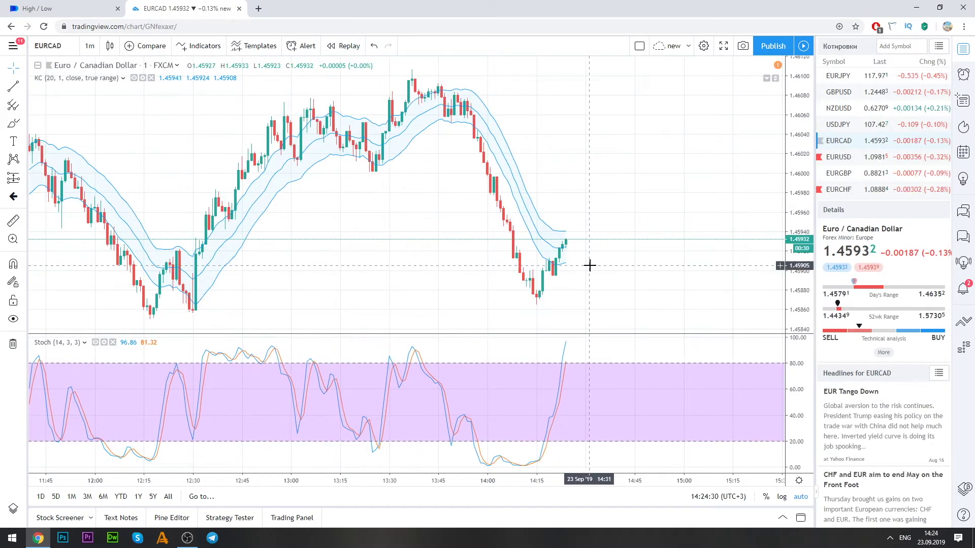
click(838, 157)
click(837, 173)
click(845, 190)
click(838, 173)
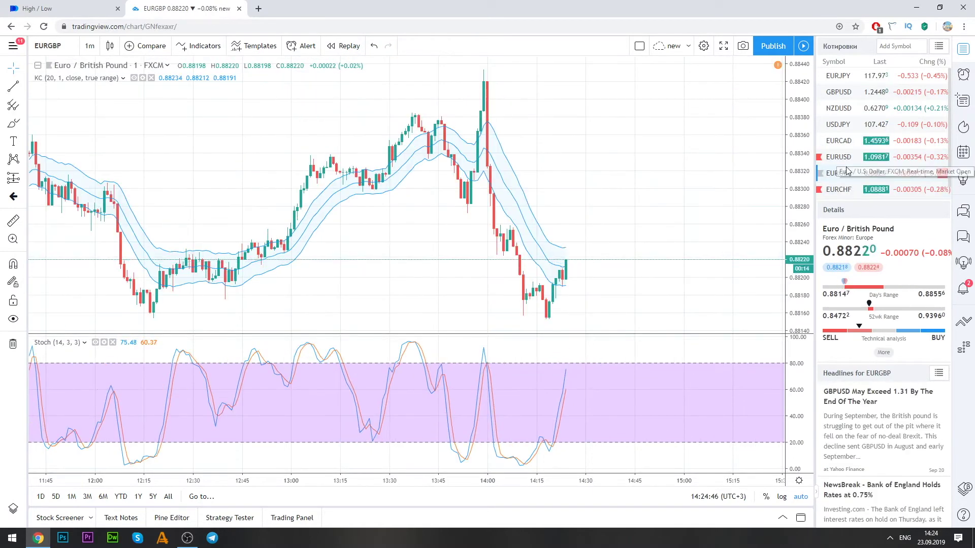
click(837, 157)
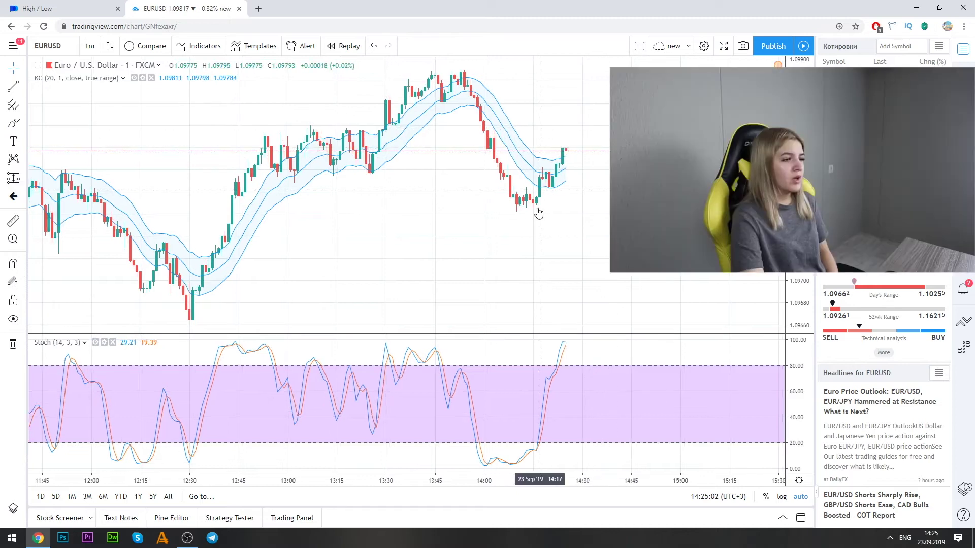
- Select EUR/USD in Pocket Option and place a $100 Down trade at 91% payout
click(73, 6)
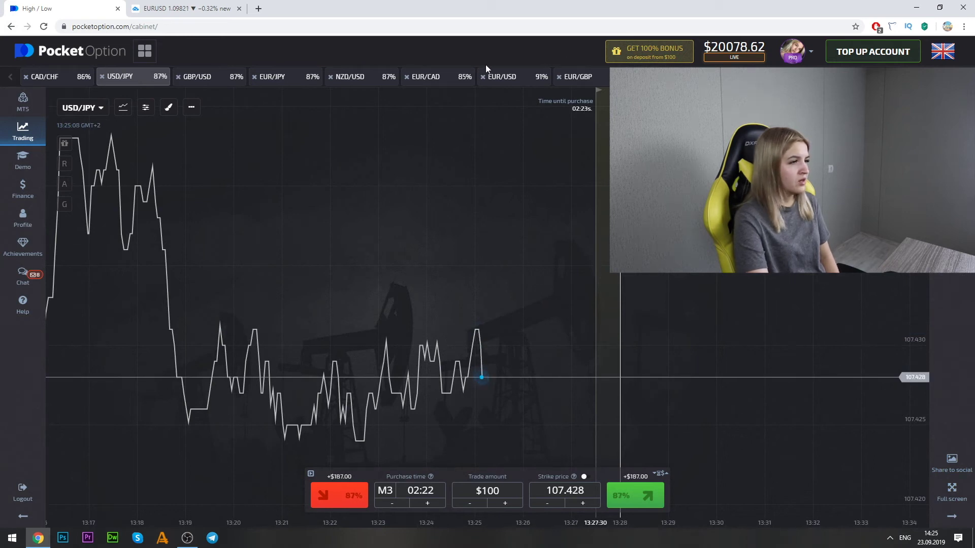
click(430, 76)
click(521, 77)
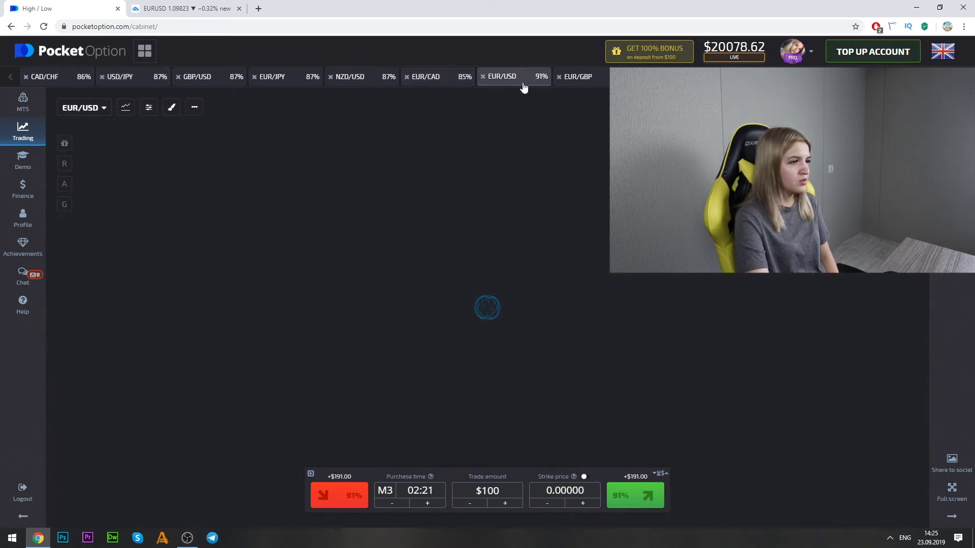
click(338, 494)
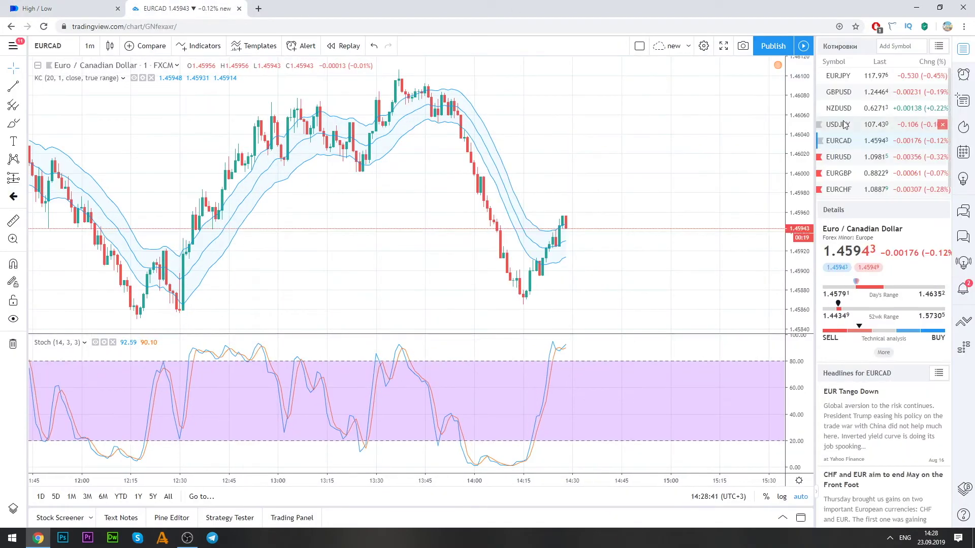
- Check the NZDUSD, EURJPY, GBPUSD, EURCAD, EURUSD and EURCHF charts in TradingView
click(839, 108)
click(840, 79)
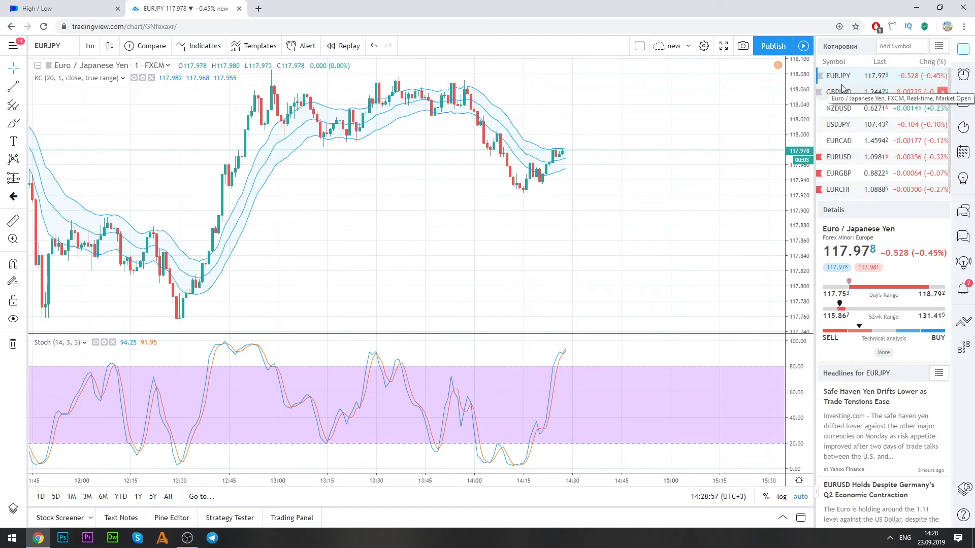
click(839, 92)
click(844, 143)
click(847, 161)
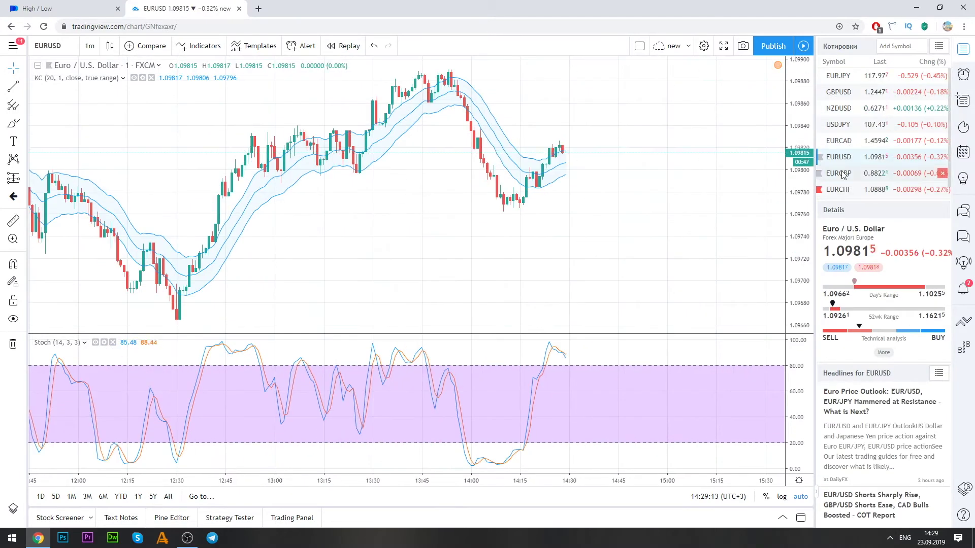
click(838, 190)
- Step through GBPUSD and NZDUSD, ending on EURJPY with Stochastic near 96.5
scroll(847, 82, down, 1)
click(848, 83)
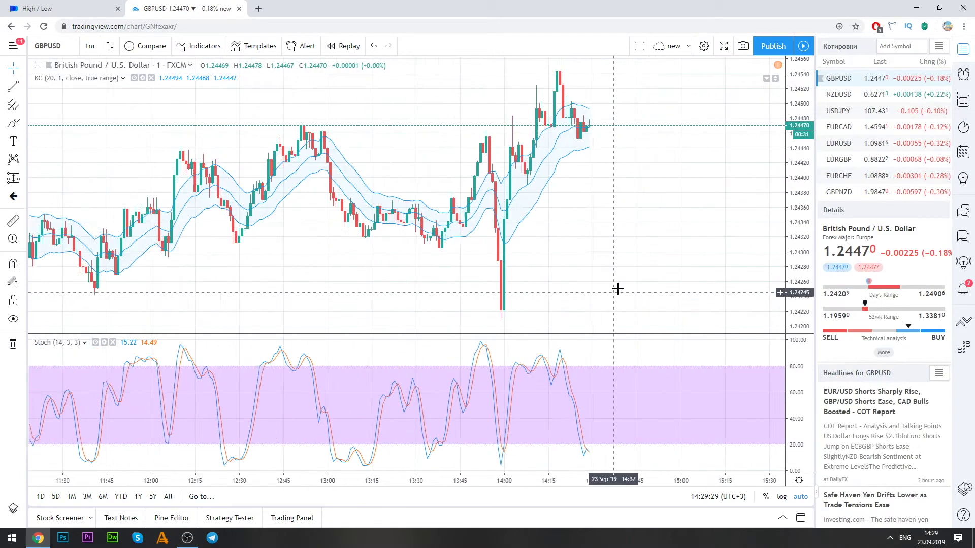
key(Down)
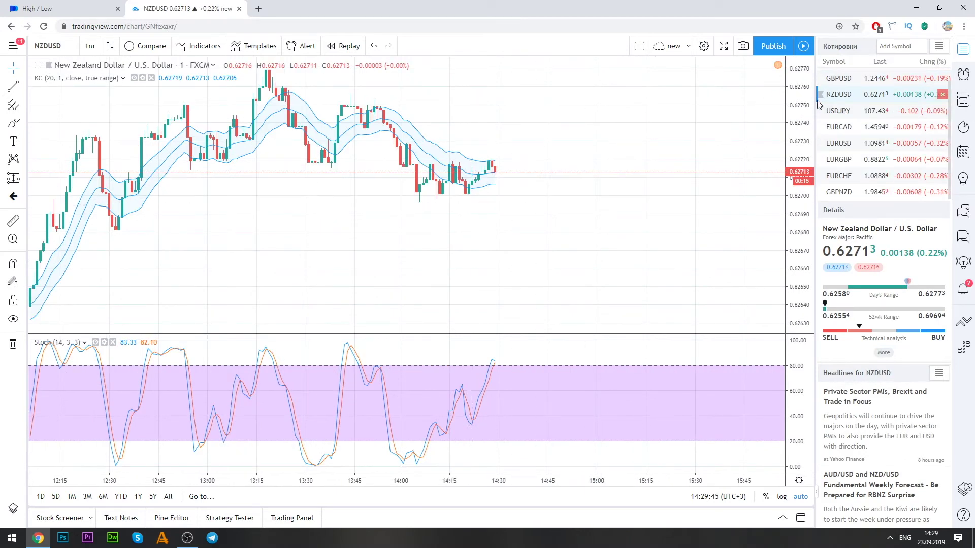
key(Down)
key(Down)
key(Down)
key(Down)
key(Down)
key(Down)
scroll(852, 92, up, 1)
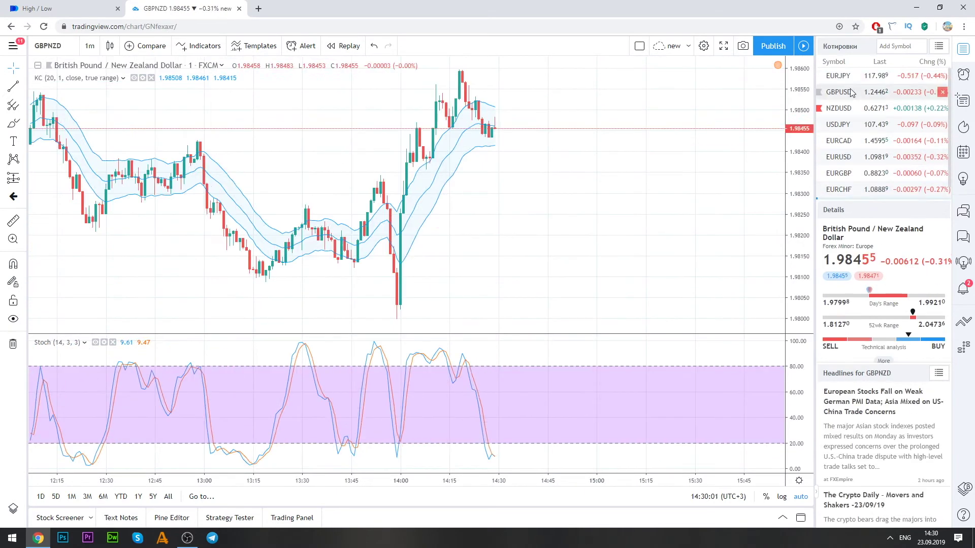
click(848, 83)
key(Down)
key(Down)
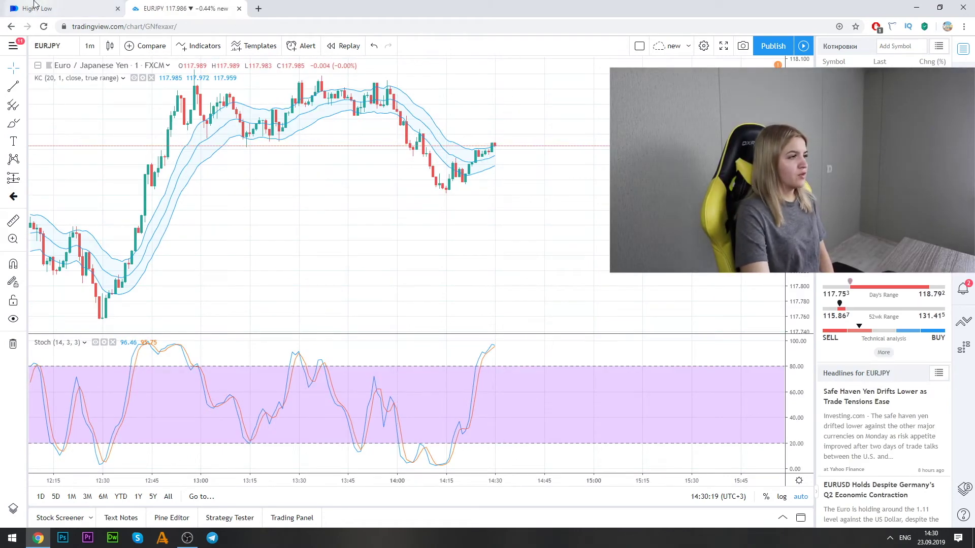
- Set Pocket Option's traded asset to EUR/JPY at 87% payout
click(80, 5)
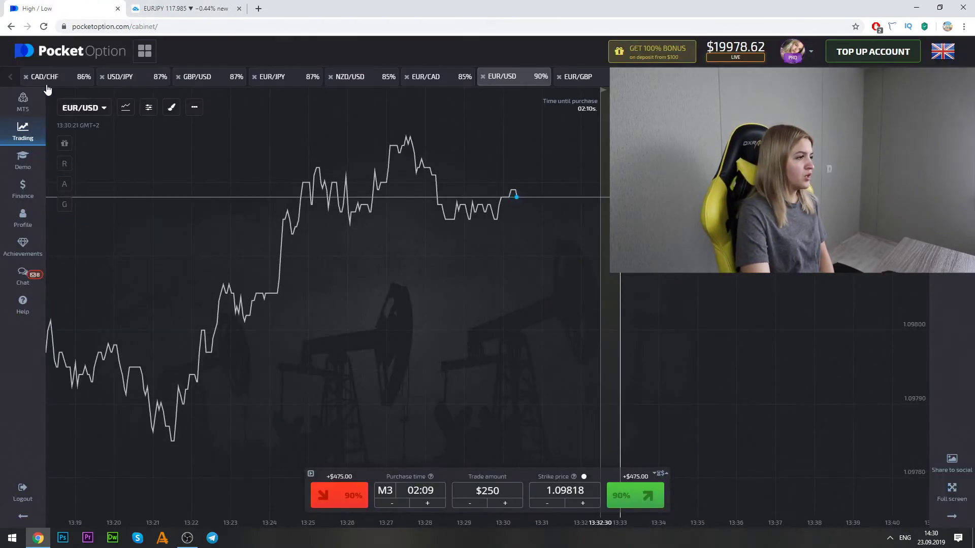
click(276, 76)
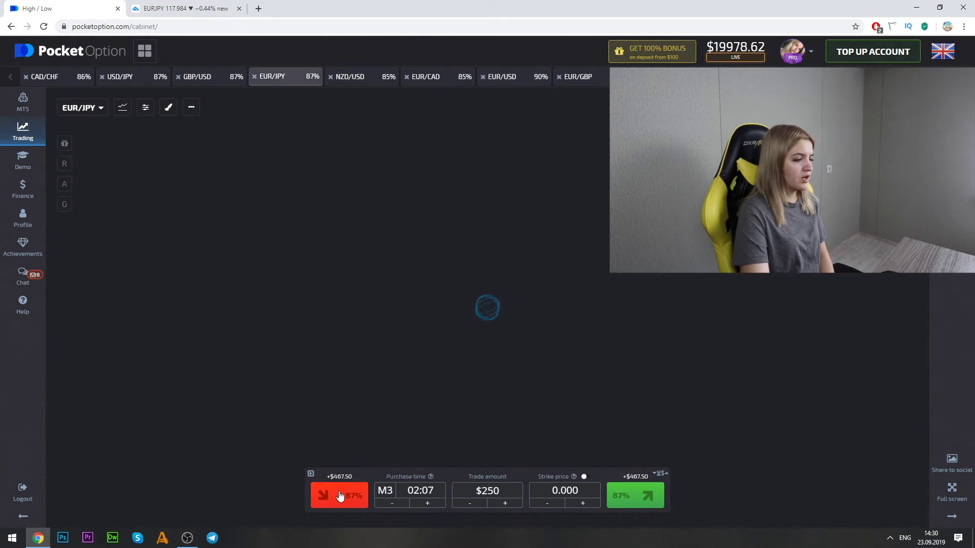